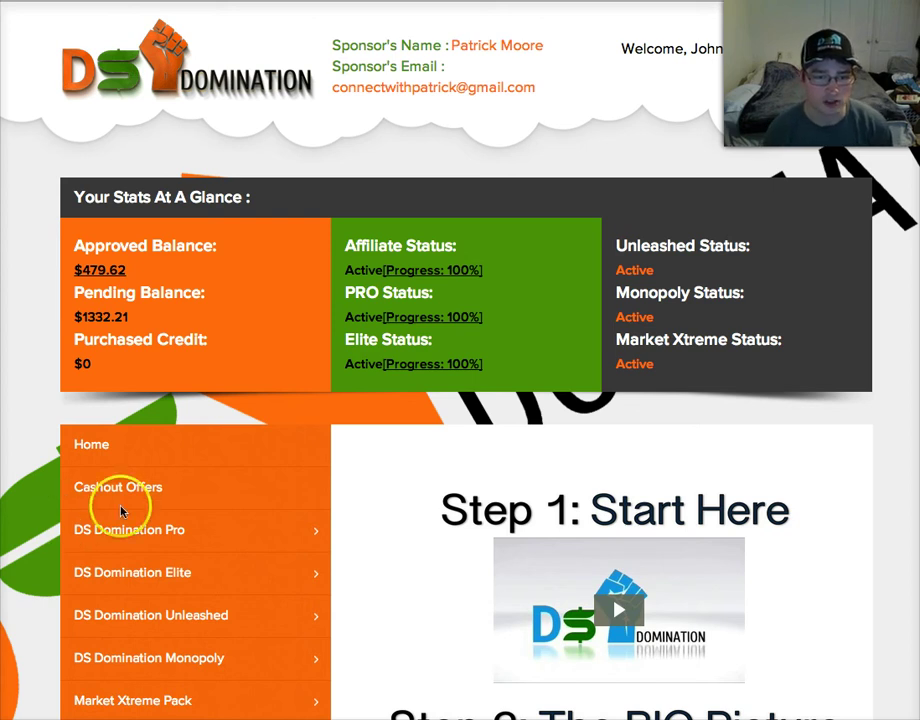
# Go through DS Domination Pro's Automation page to the image scrambler, cropper and brander tool.
pyautogui.scroll(-1, 242, 488)
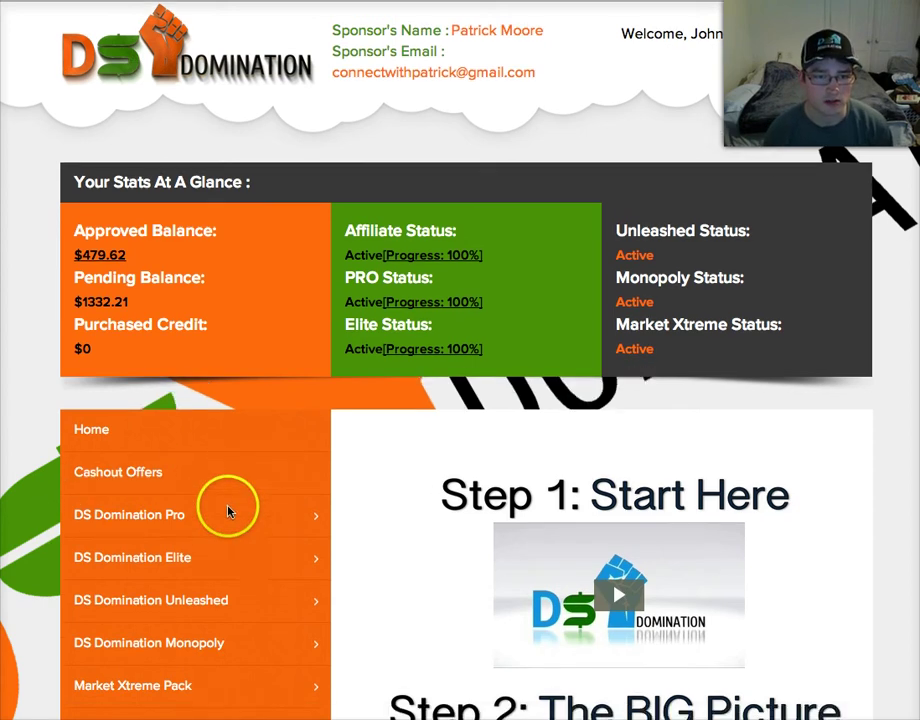
pyautogui.click(140, 520)
pyautogui.scroll(-3, 150, 525)
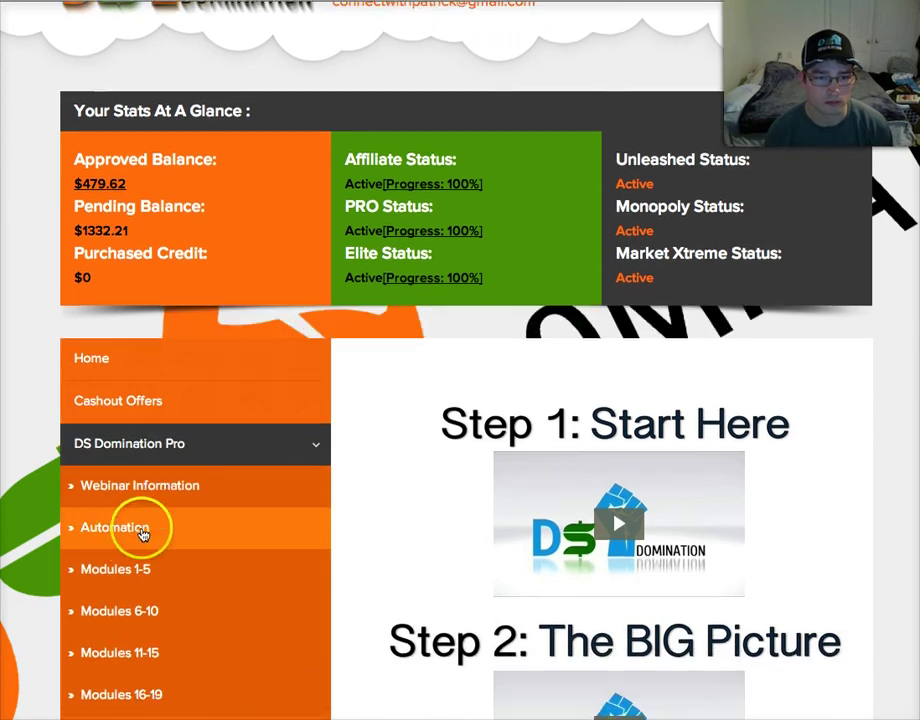
pyautogui.click(175, 540)
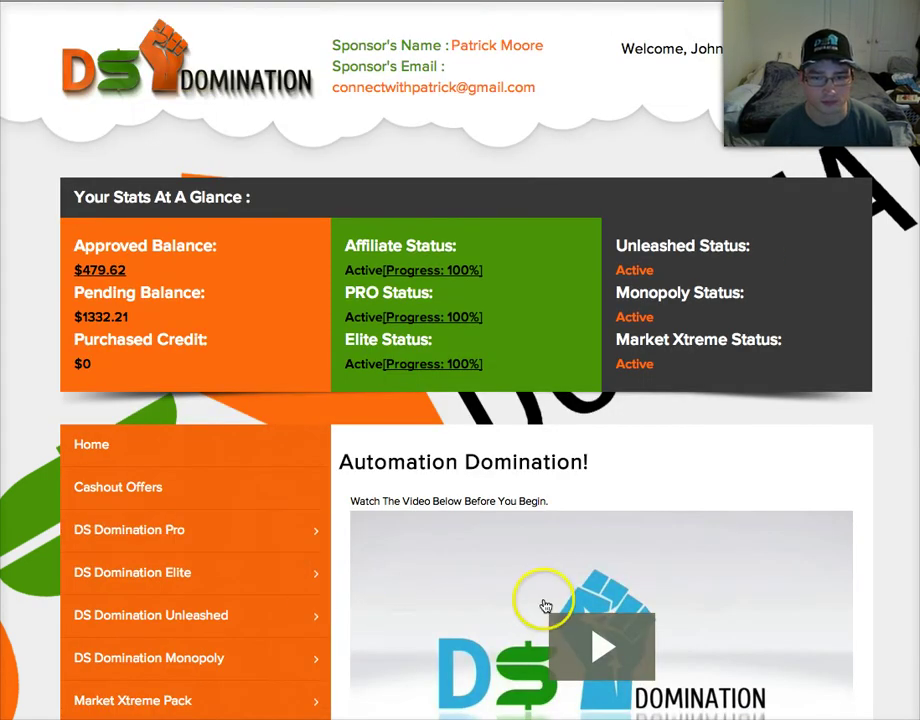
pyautogui.scroll(-6, 492, 445)
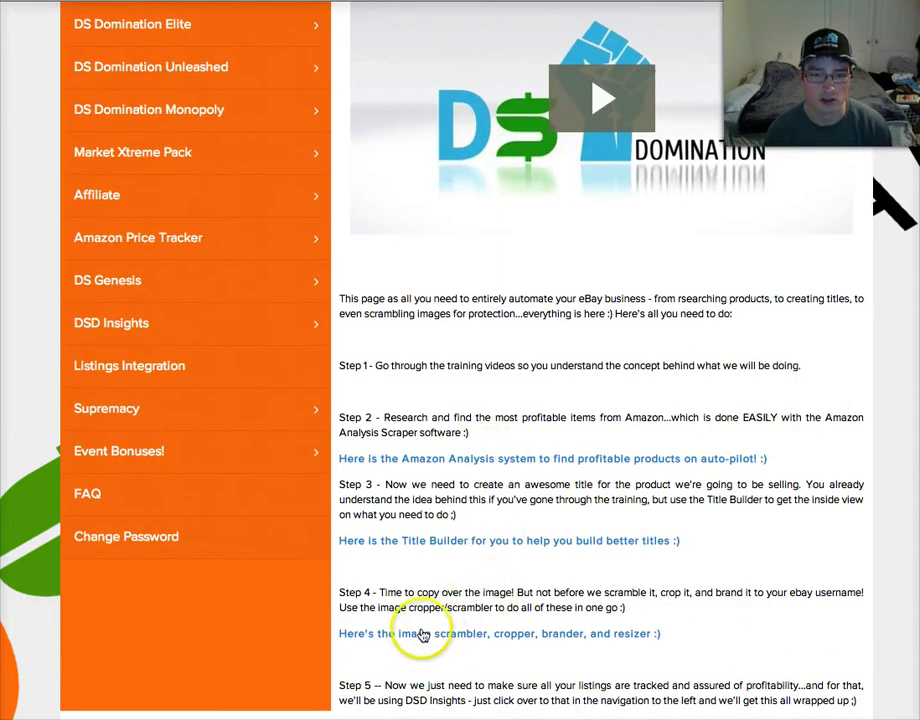
pyautogui.click(458, 640)
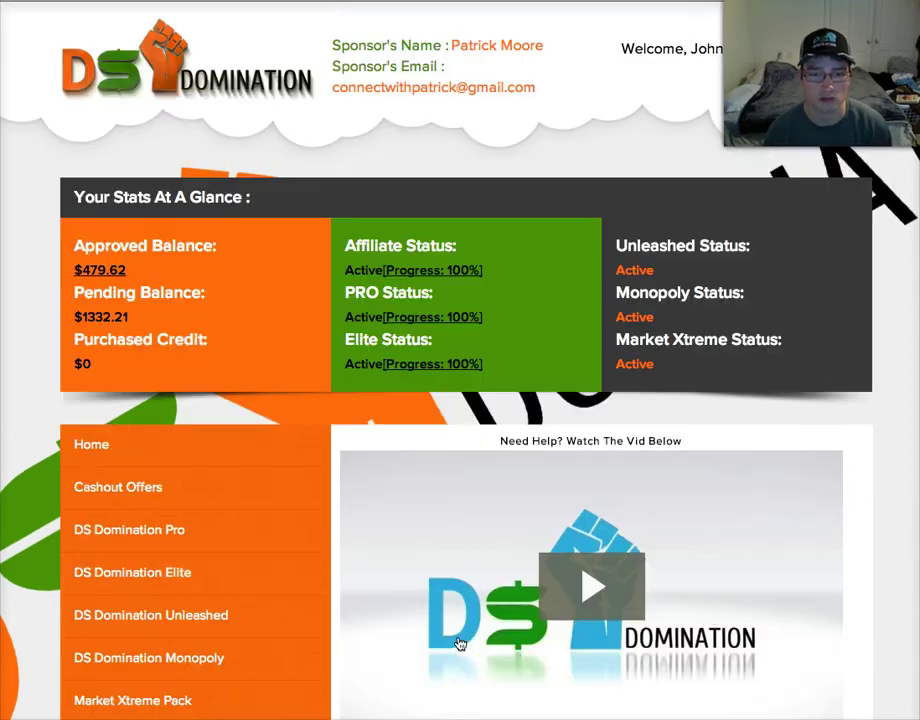
pyautogui.scroll(-5, 431, 589)
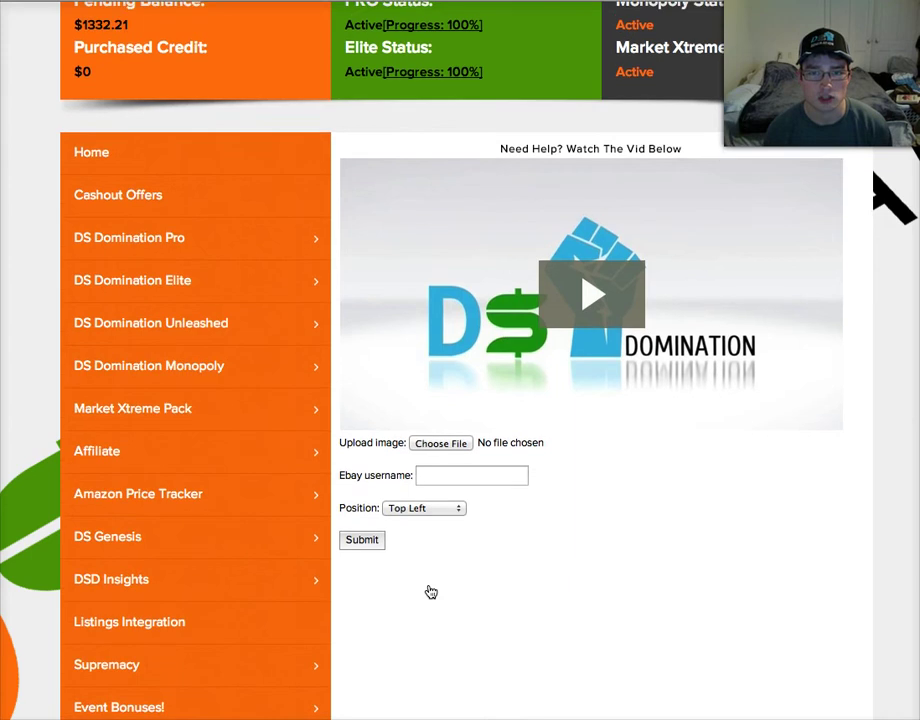
# Attach 'bed example 2.JPG' from the Desktop to the upload form and submit it.
pyautogui.scroll(-1, 431, 592)
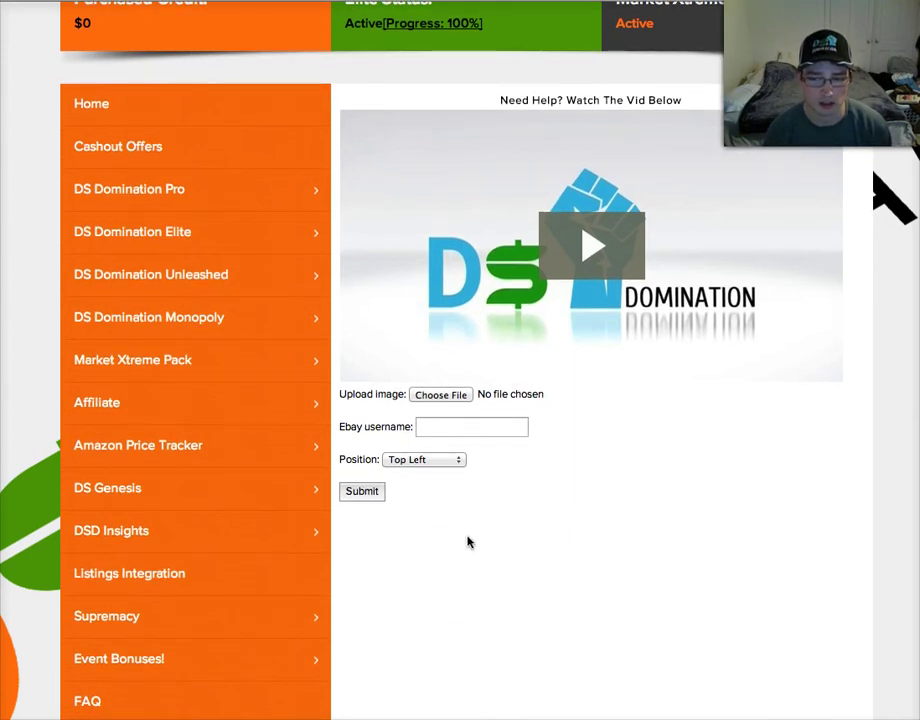
pyautogui.click(449, 396)
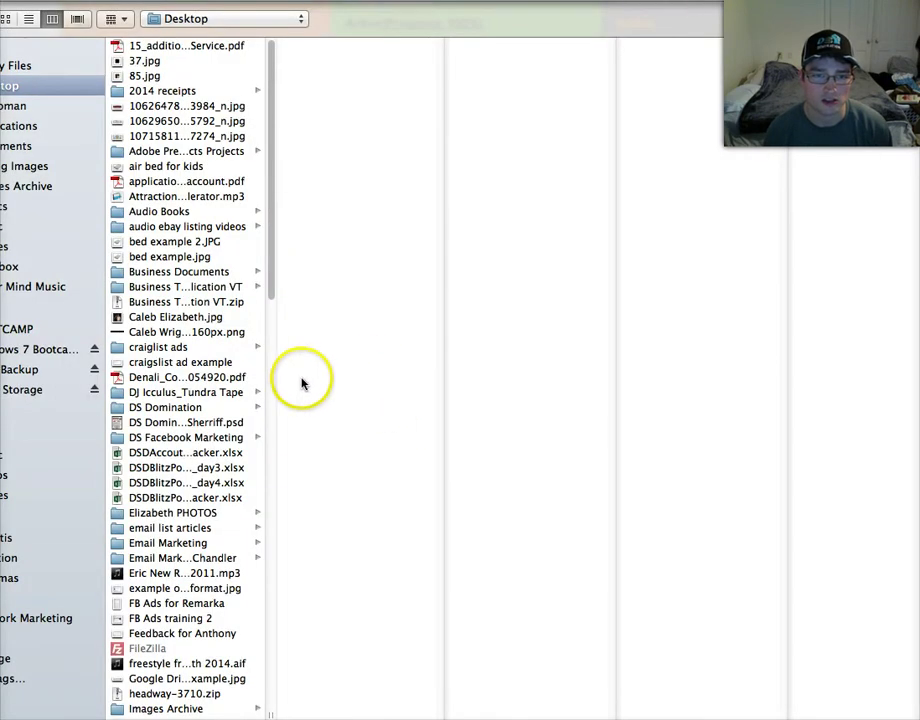
pyautogui.click(160, 241)
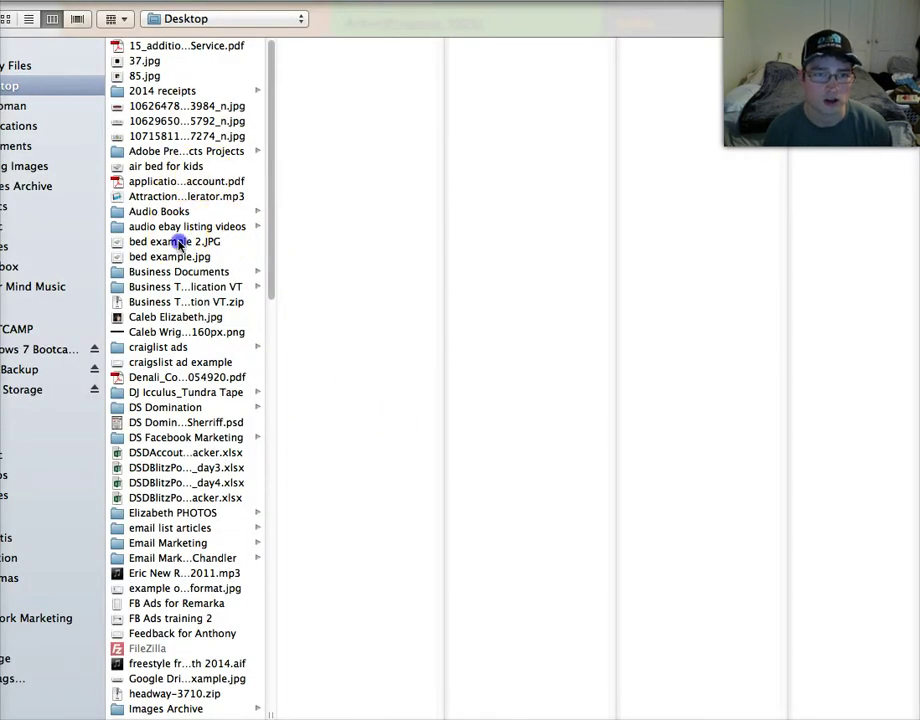
pyautogui.doubleClick(178, 240)
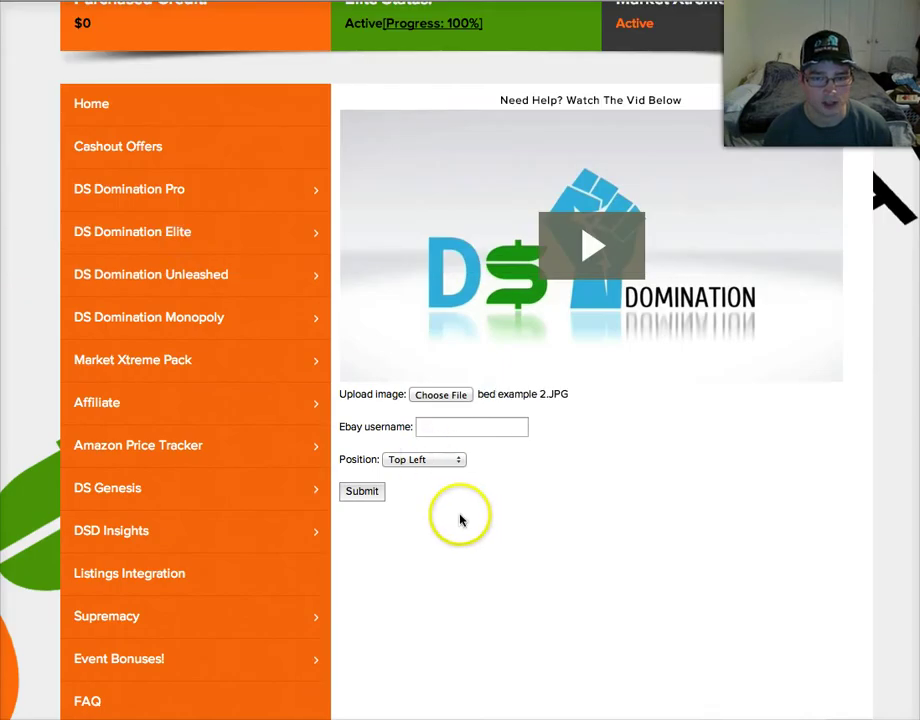
pyautogui.click(370, 500)
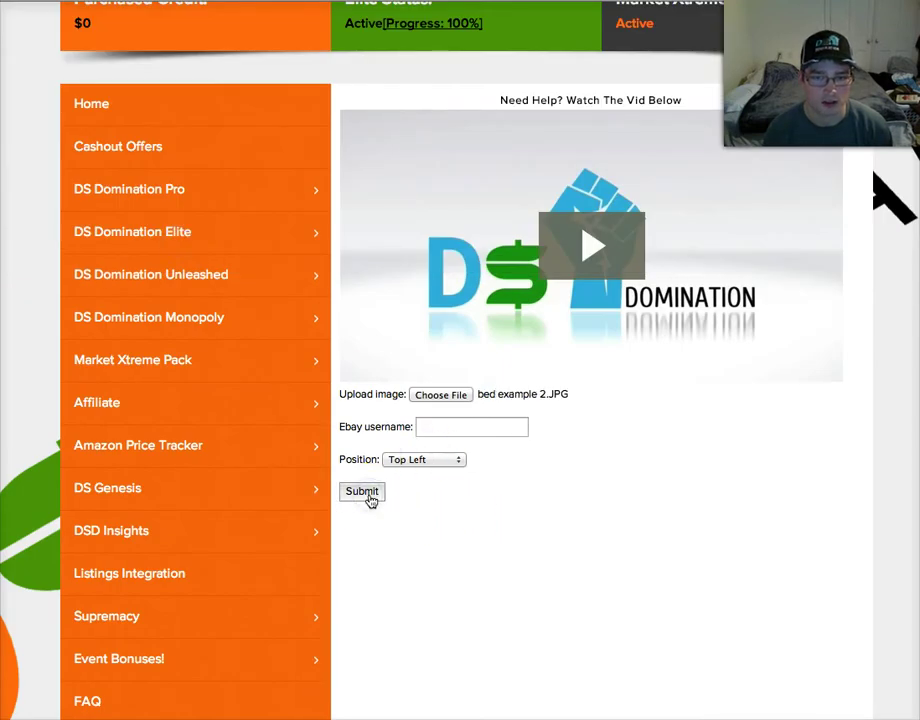
pyautogui.scroll(-5, 371, 504)
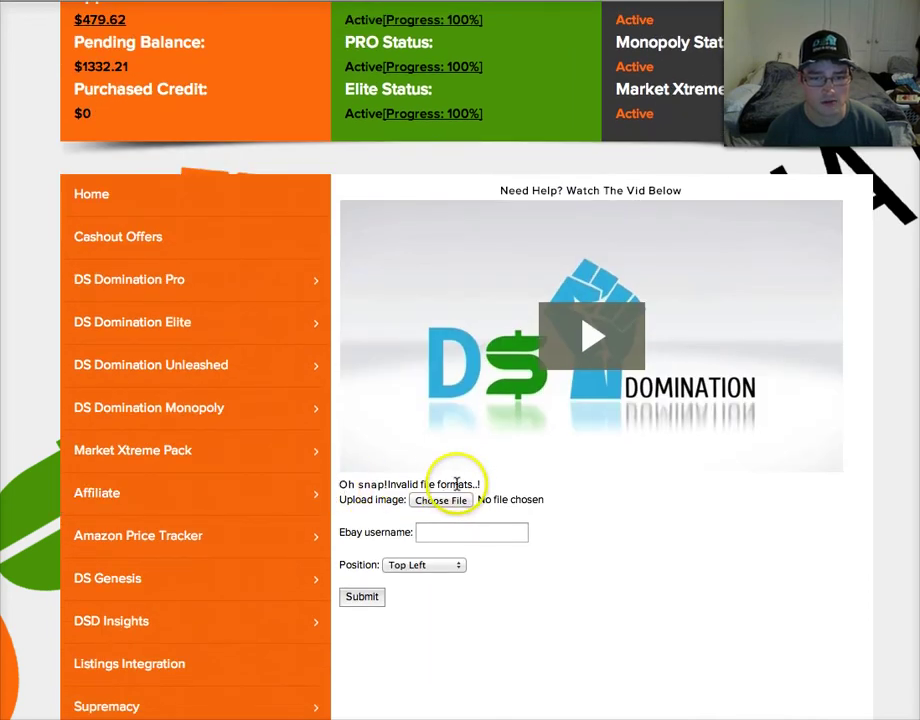
# Check the 'Invalid file formats' error, then switch to the file-extension note.
pyautogui.scroll(-1, 477, 483)
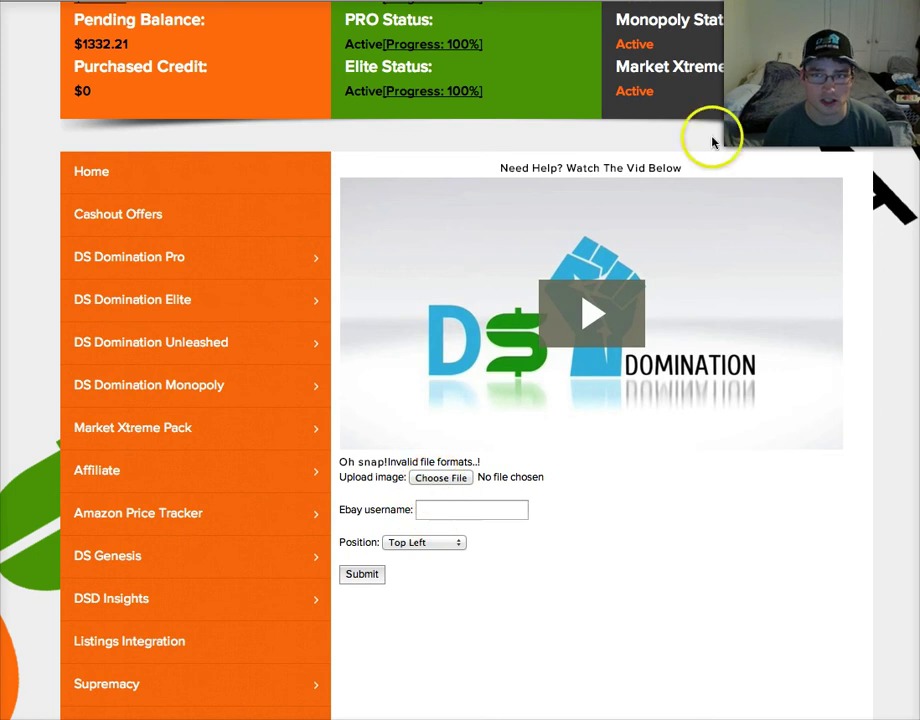
pyautogui.hotkey('ctrl', 'Tab')
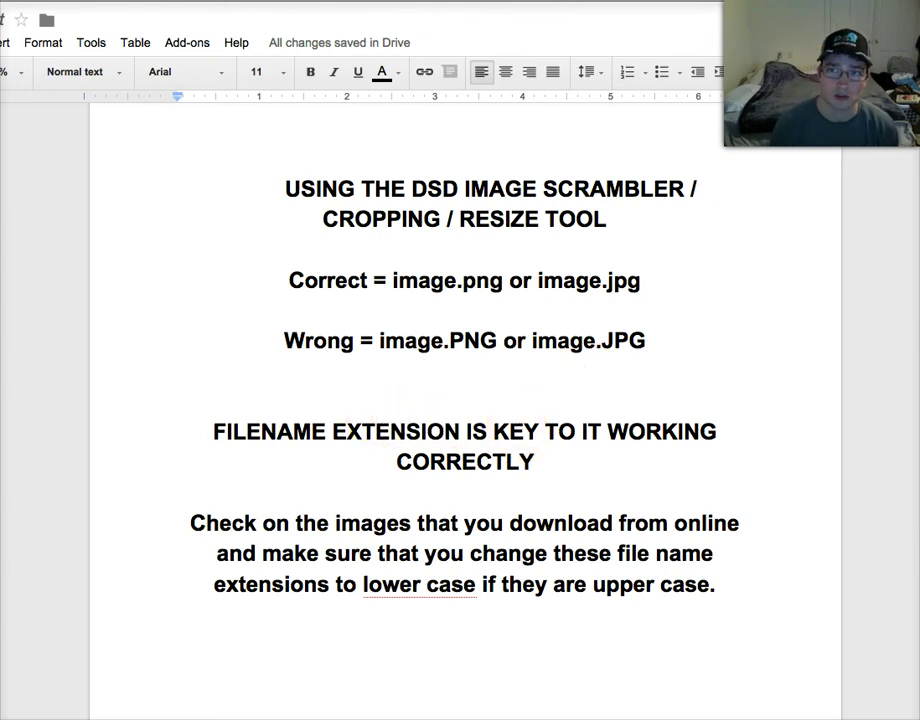
# Return from the lowercase-extension note to the image scrambler upload form.
pyautogui.hotkey('ctrl', 'Tab')
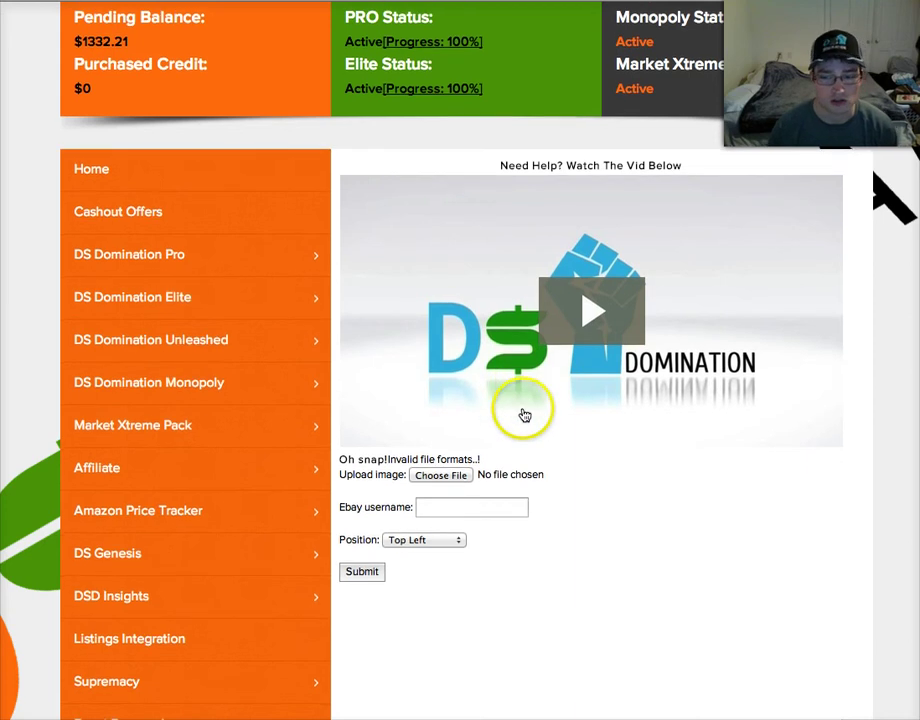
# Submit 'bed example.jpg' with eBay username 'test' placed at Bottom Right.
pyautogui.click(441, 474)
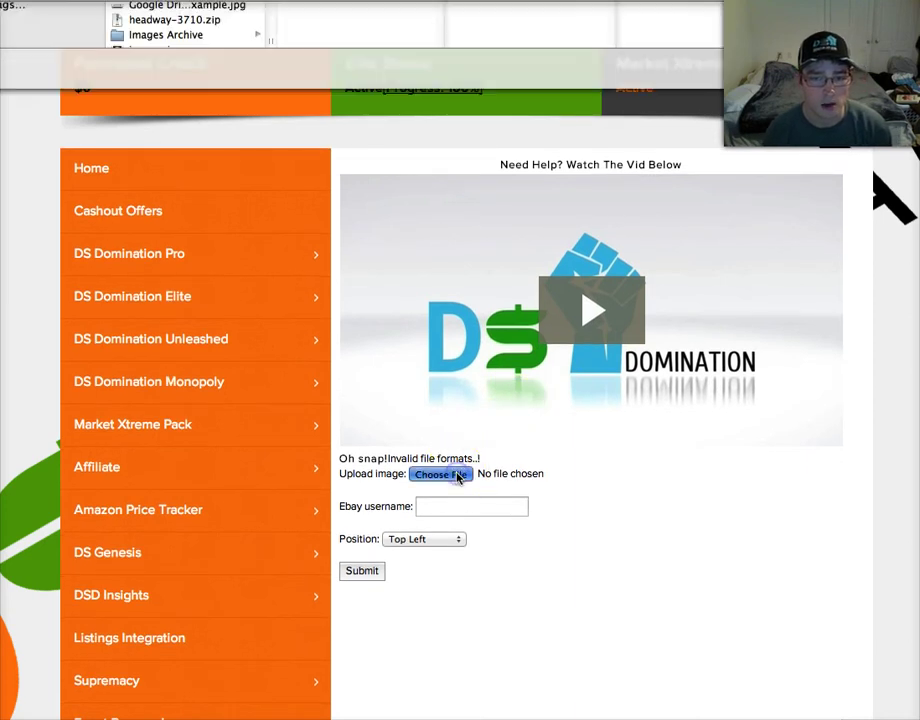
pyautogui.doubleClick(170, 256)
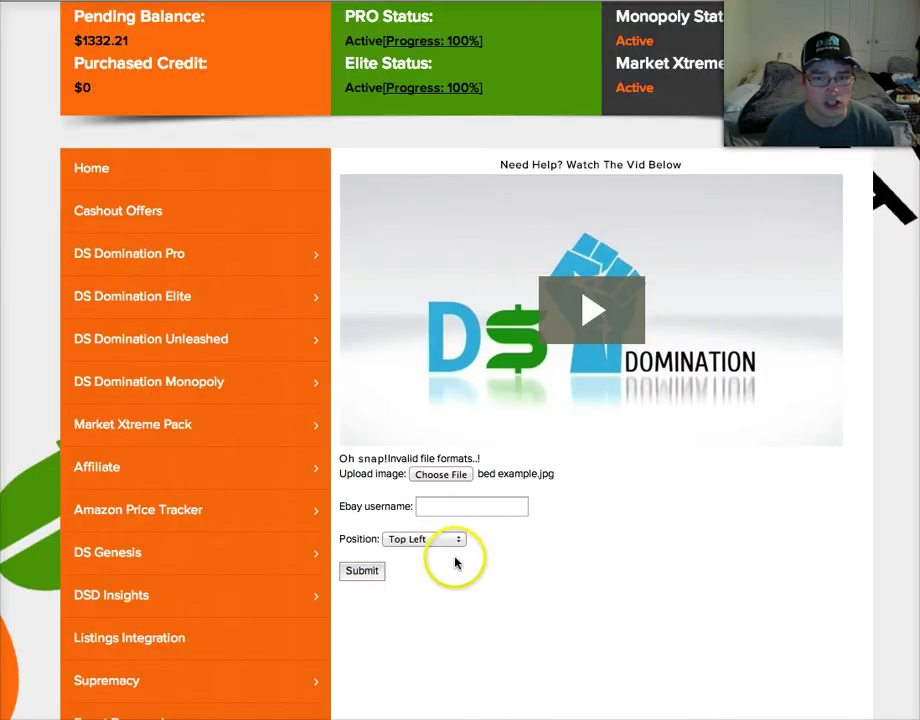
pyautogui.click(429, 511)
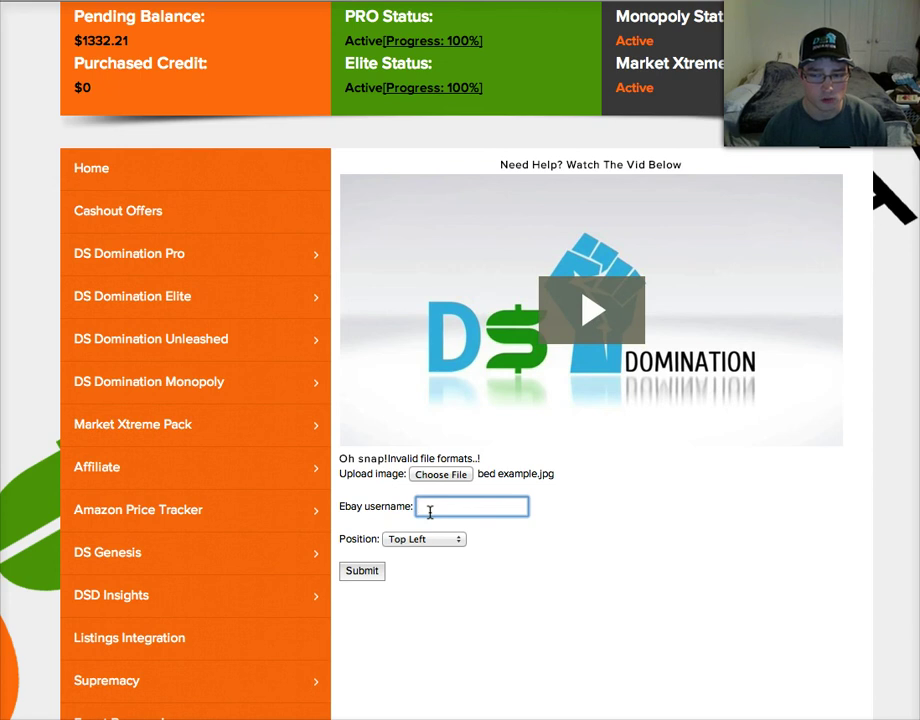
pyautogui.write('test')
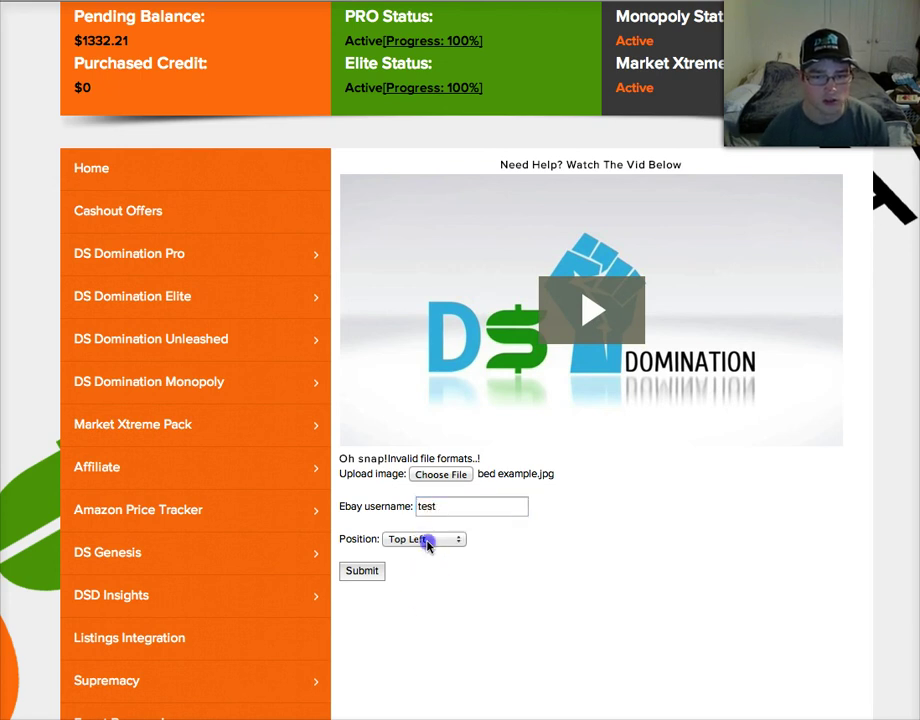
pyautogui.click(427, 541)
pyautogui.click(432, 578)
pyautogui.click(374, 579)
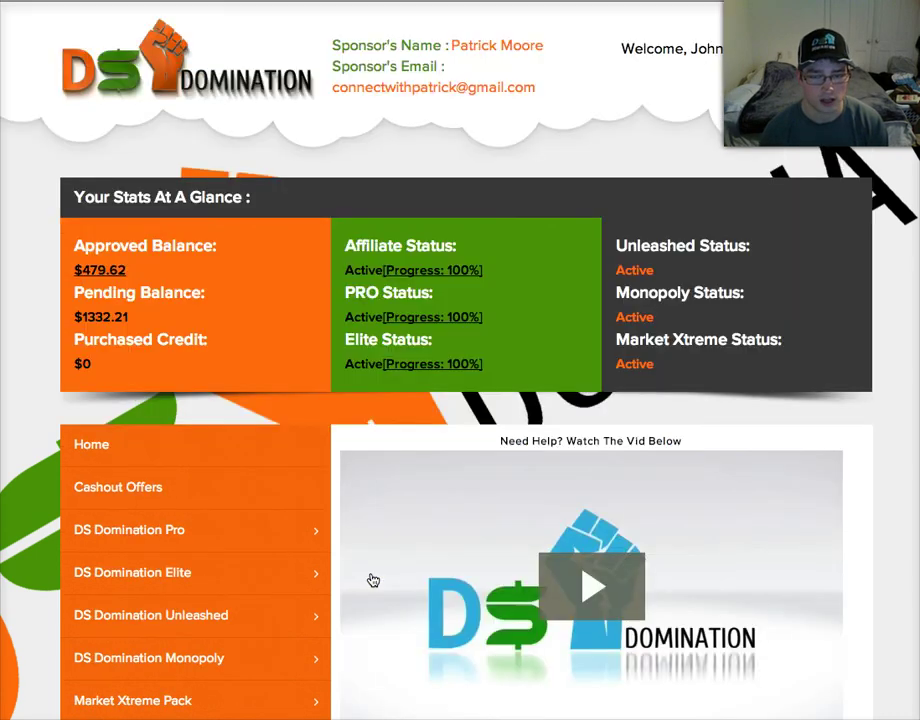
# Draw a crop box around the mattress, extend it to the top-left corner, and crop.
pyautogui.scroll(-5, 373, 580)
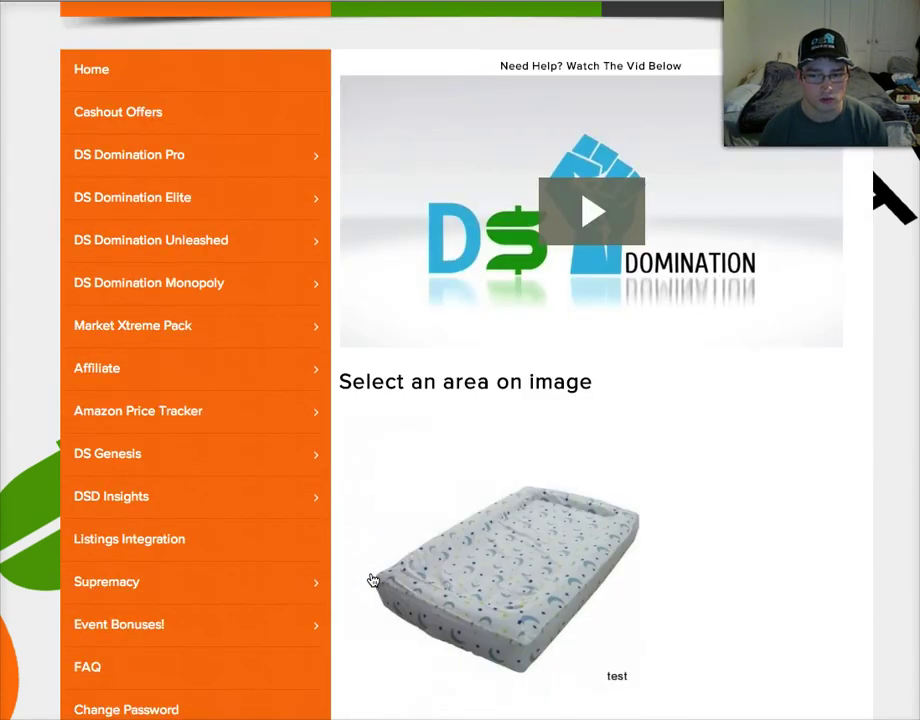
pyautogui.scroll(-3, 373, 580)
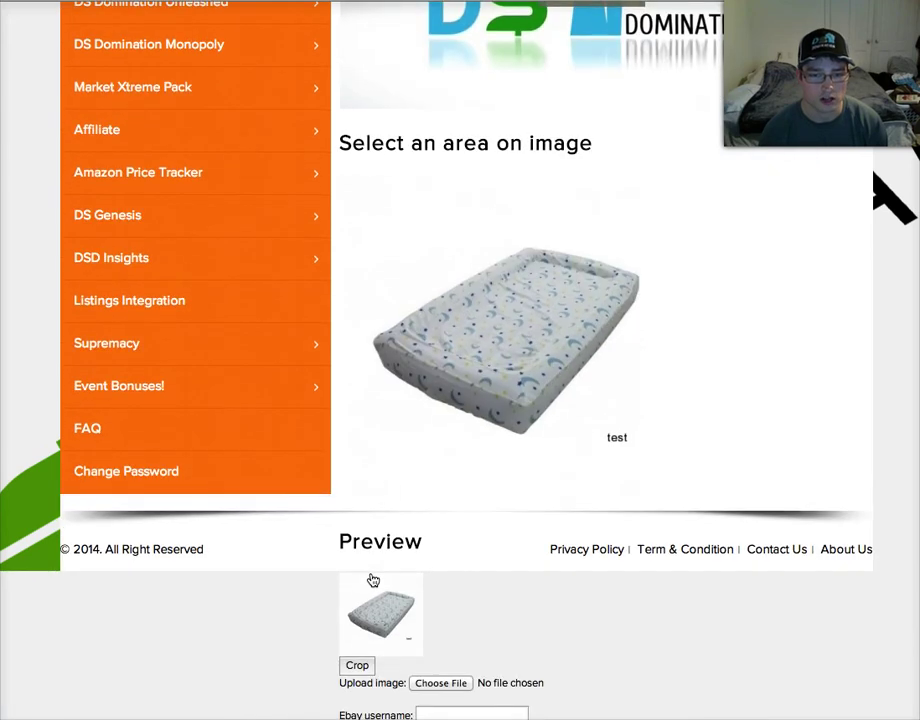
pyautogui.click(379, 570)
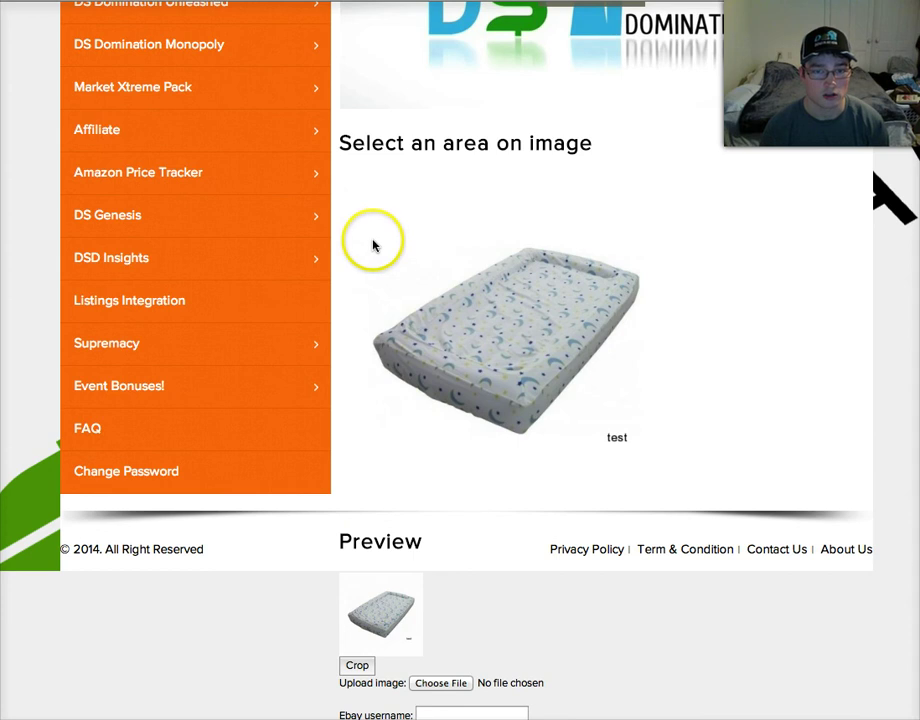
pyautogui.moveTo(365, 234); pyautogui.dragTo(721, 532)
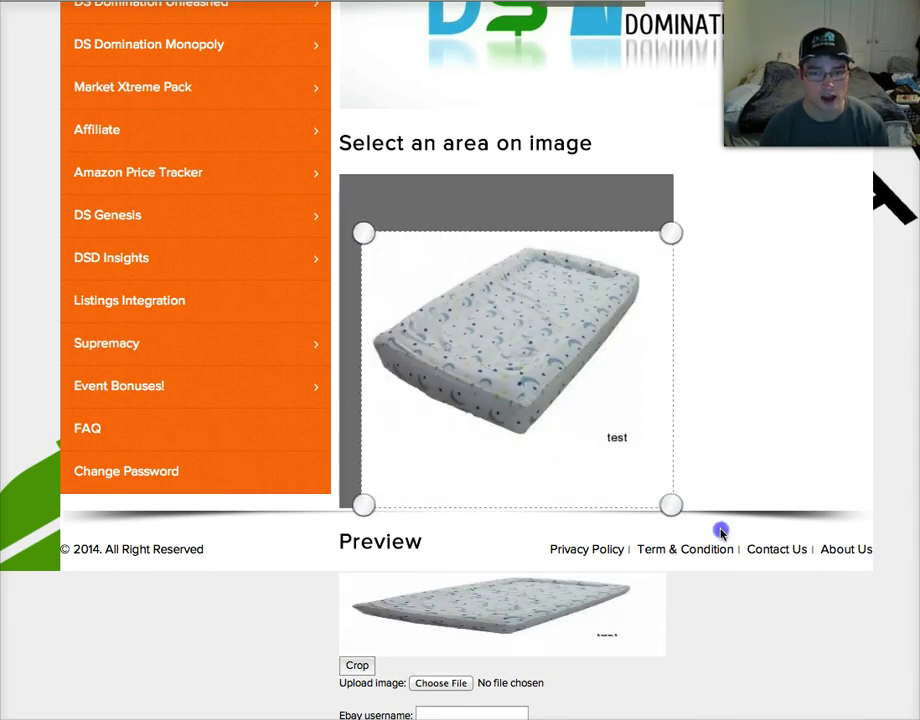
pyautogui.moveTo(355, 232); pyautogui.dragTo(326, 169)
pyautogui.moveTo(456, 219)
pyautogui.mouseDown()
pyautogui.moveTo(421, 215)
pyautogui.moveTo(396, 371)
pyautogui.moveTo(519, 415)
pyautogui.moveTo(443, 475)
pyautogui.mouseUp()
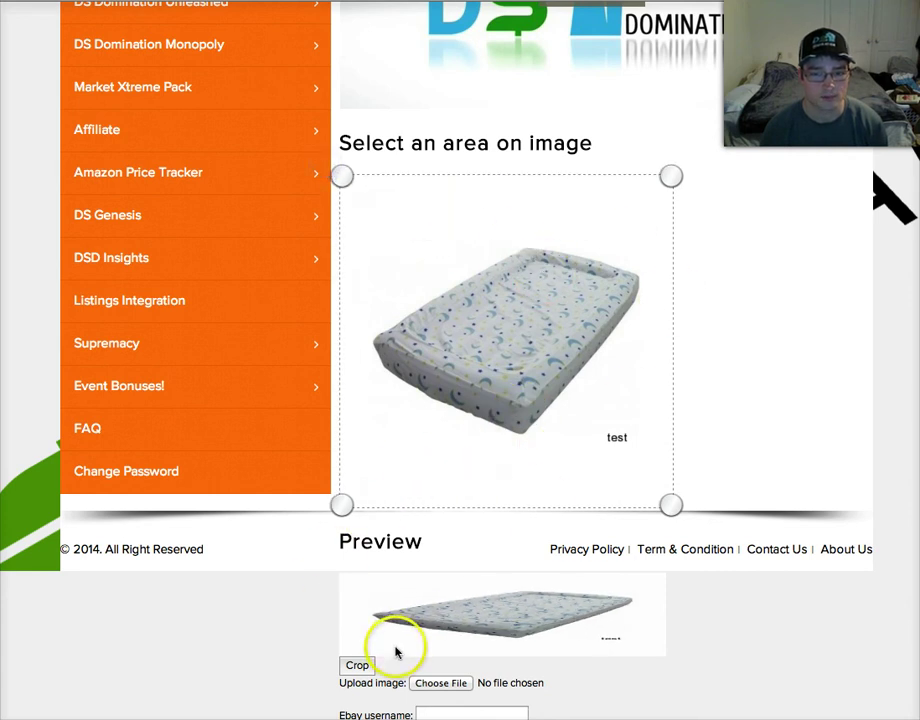
pyautogui.click(358, 668)
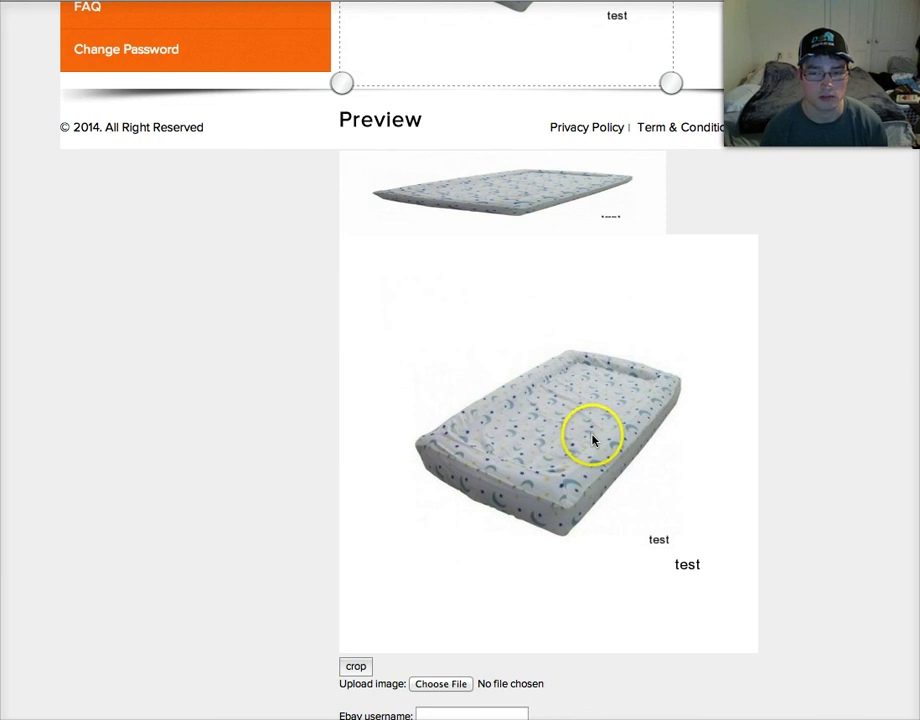
# Inspect the cropped mattress preview showing the 'test' username marks near the bottom right.
pyautogui.moveTo(558, 445); pyautogui.dragTo(905, 465)
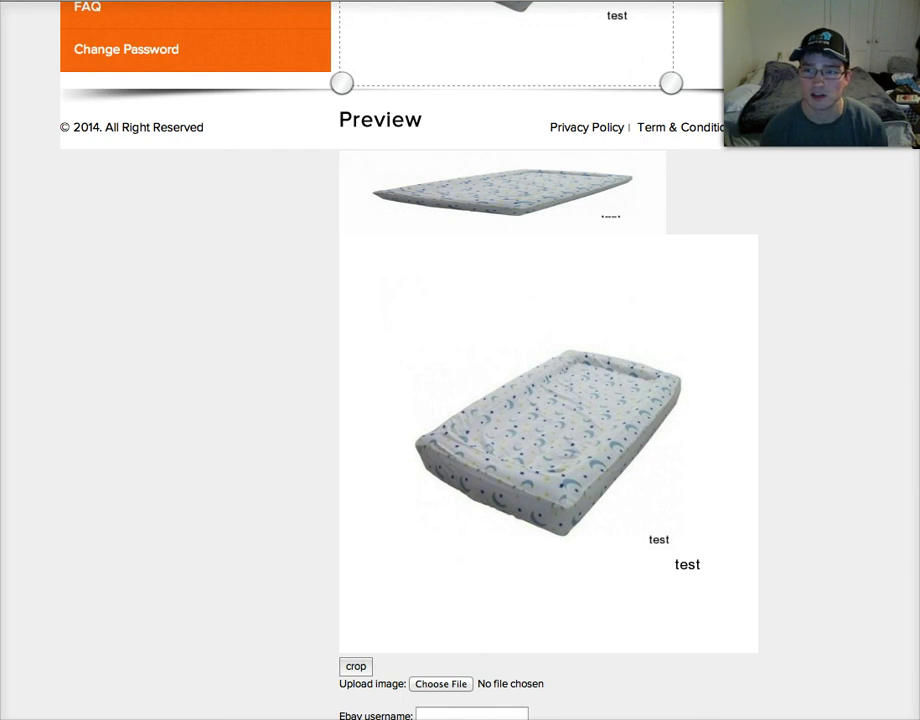
pyautogui.scroll(5, 711, 409)
pyautogui.scroll(-3, 711, 409)
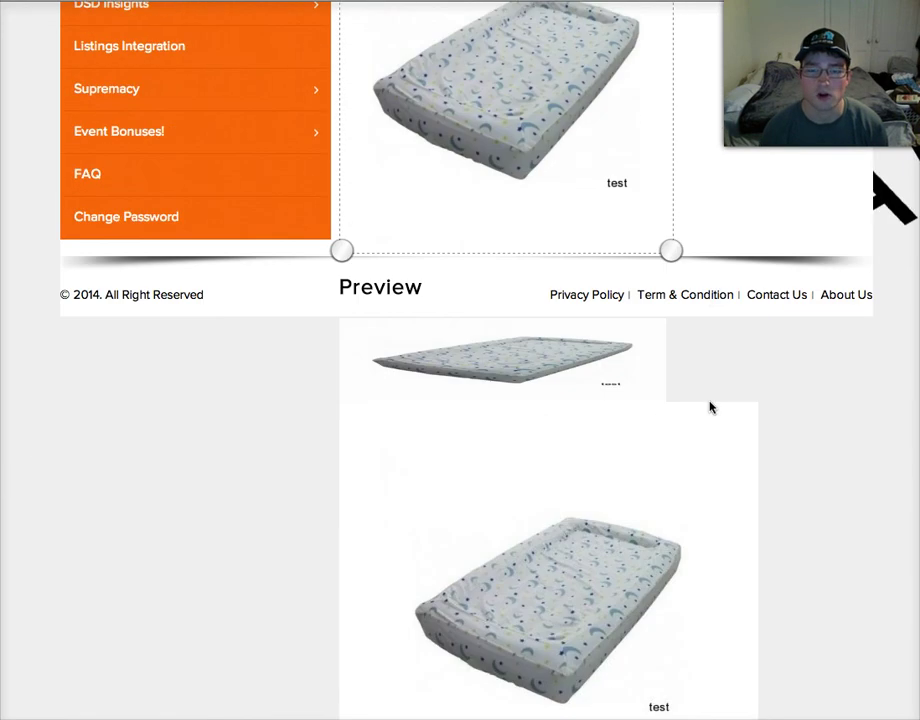
pyautogui.scroll(-4, 711, 409)
pyautogui.scroll(2, 563, 505)
pyautogui.scroll(-2, 600, 540)
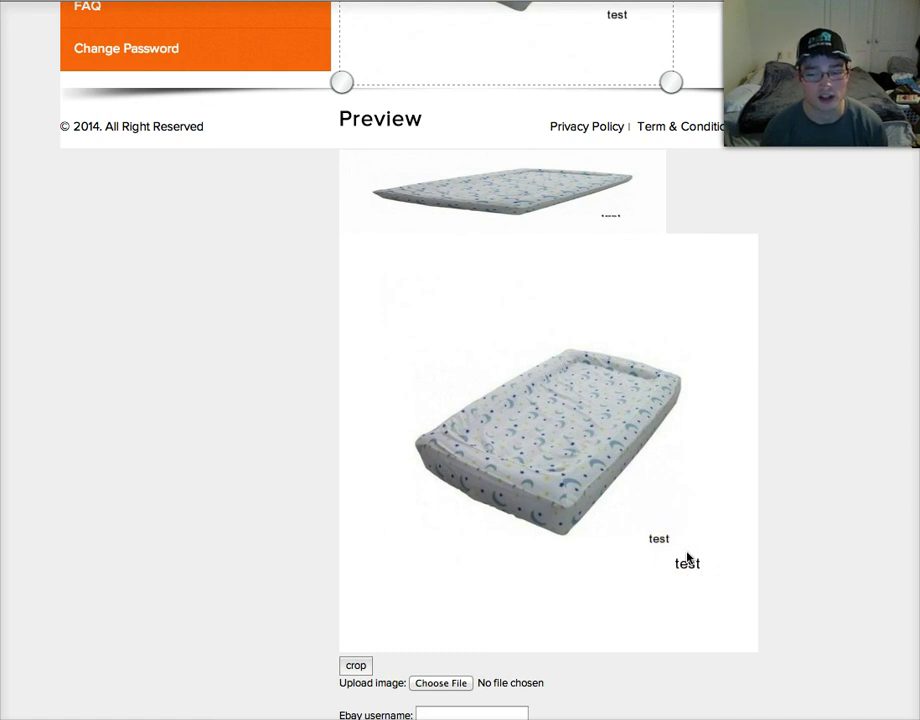
pyautogui.click(544, 556)
pyautogui.scroll(4, 544, 556)
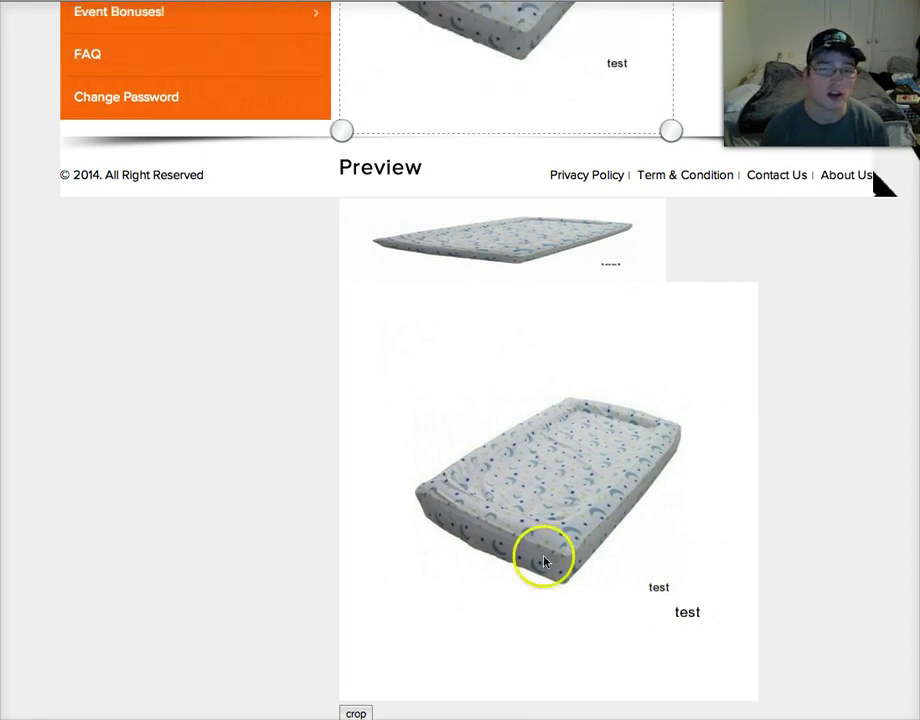
pyautogui.scroll(-3, 544, 560)
pyautogui.scroll(-1, 544, 562)
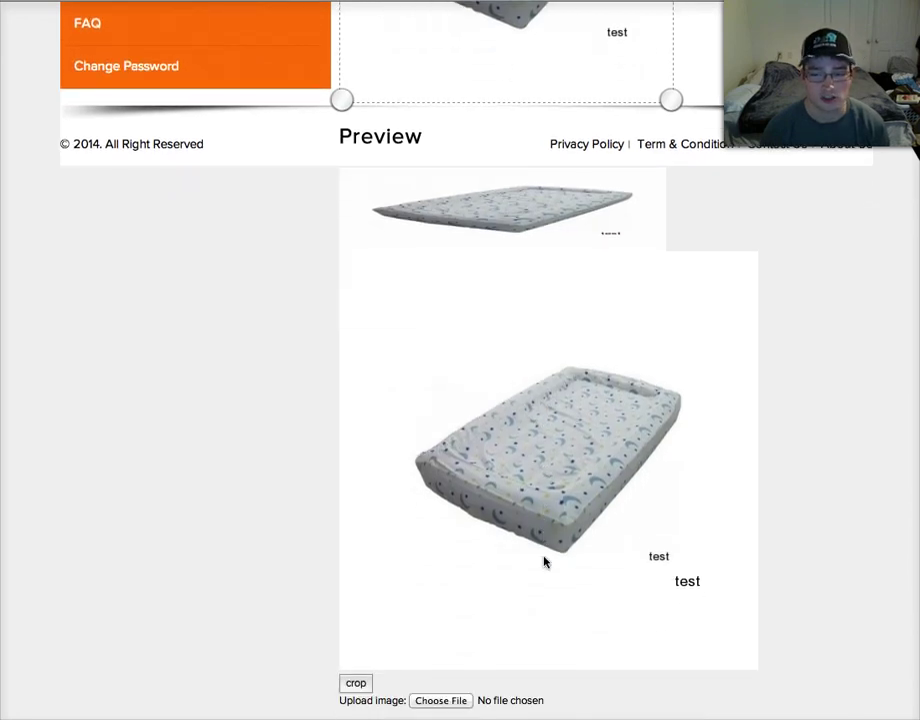
pyautogui.scroll(12, 544, 562)
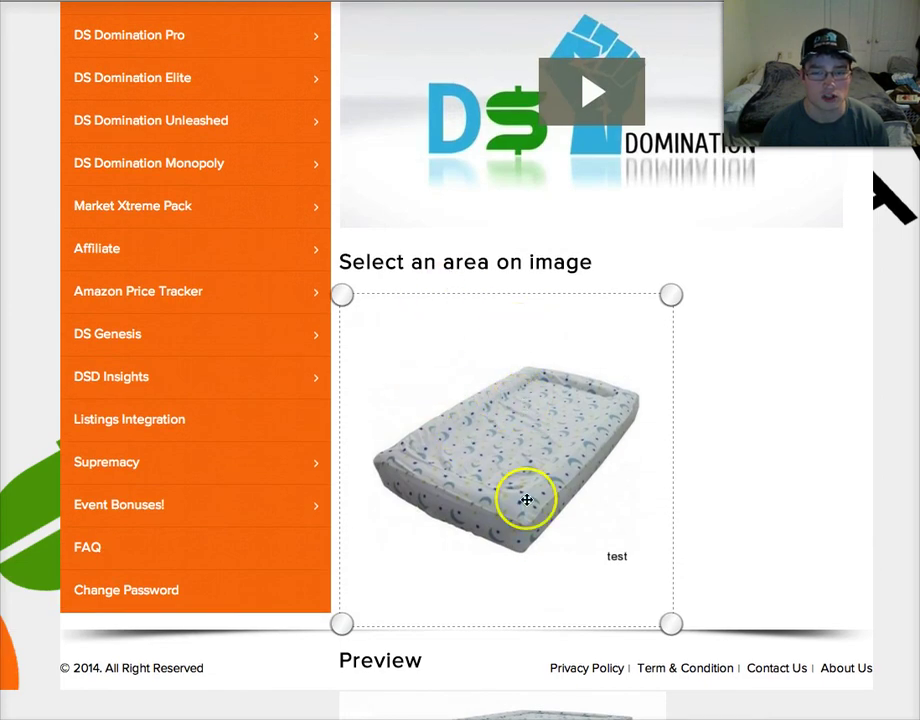
pyautogui.scroll(-1, 522, 493)
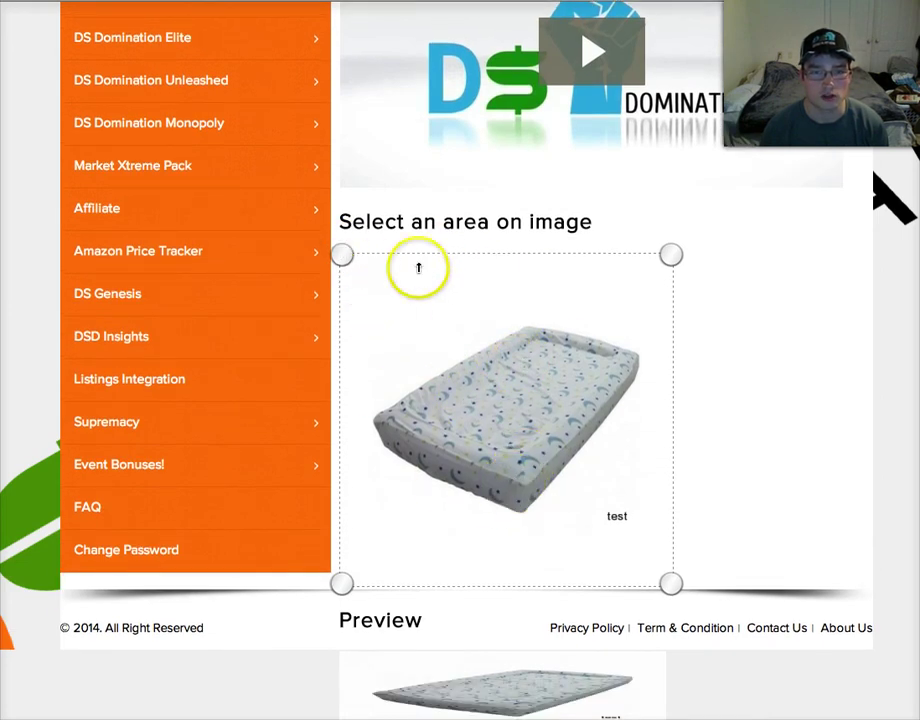
pyautogui.scroll(-11, 517, 643)
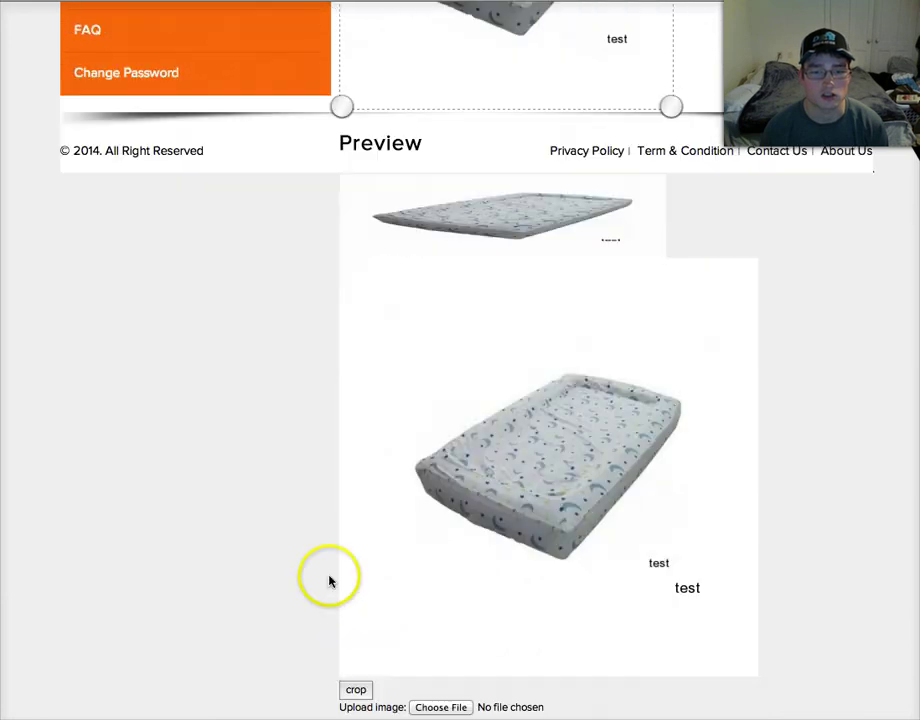
pyautogui.click(573, 462)
pyautogui.moveTo(573, 462); pyautogui.dragTo(546, 462)
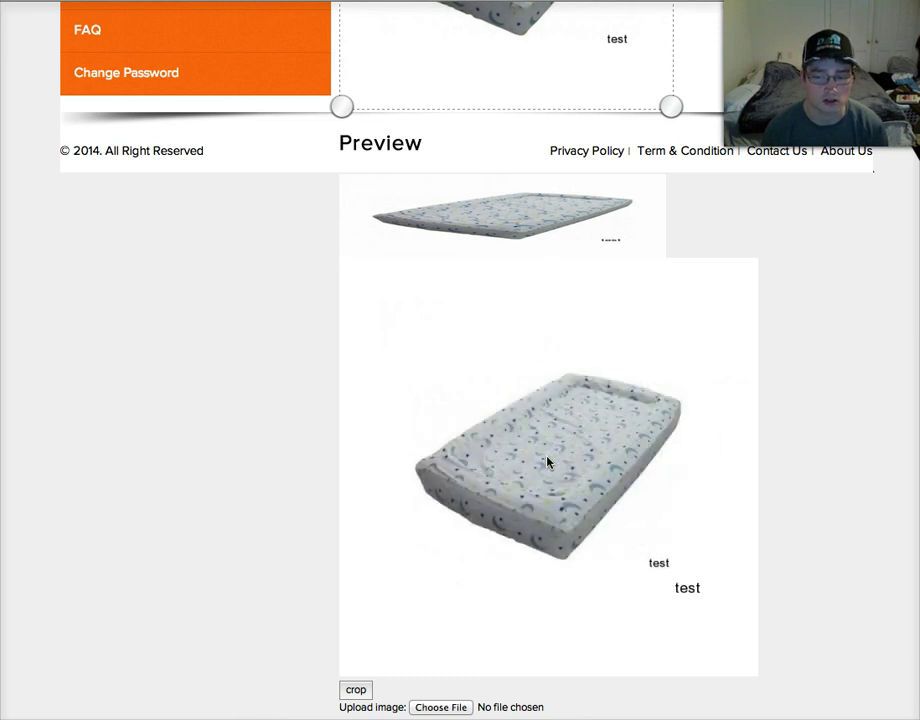
pyautogui.scroll(-1, 536, 471)
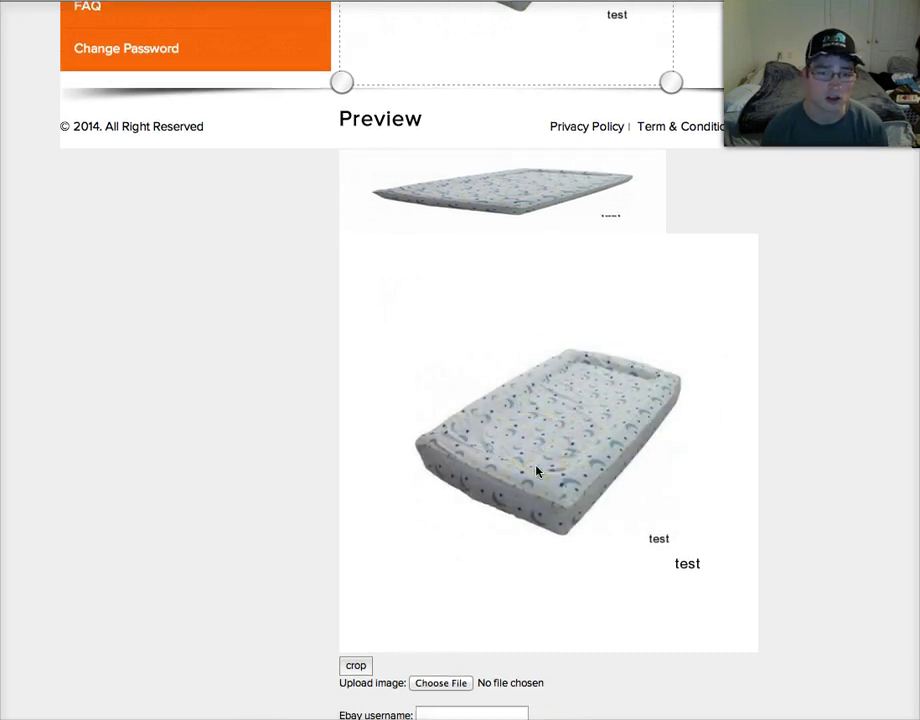
pyautogui.scroll(5, 536, 471)
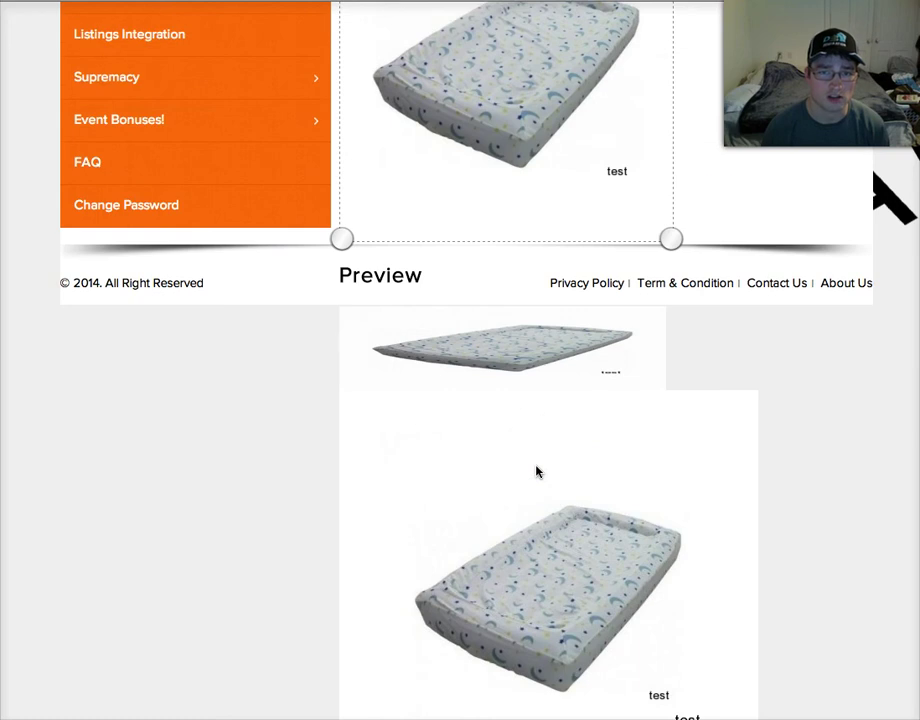
pyautogui.scroll(6, 536, 471)
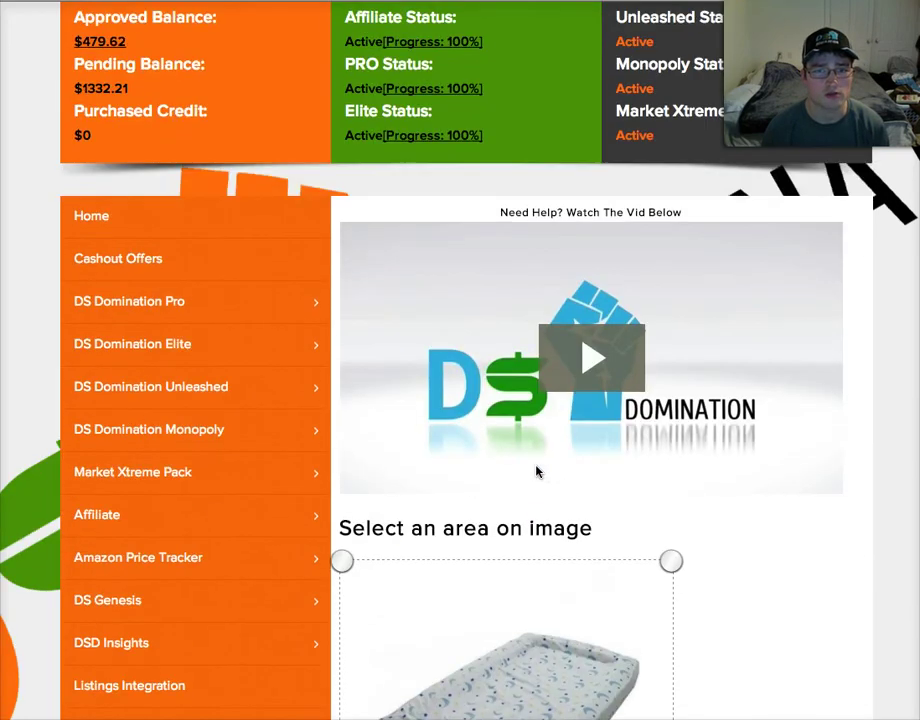
pyautogui.scroll(1, 536, 471)
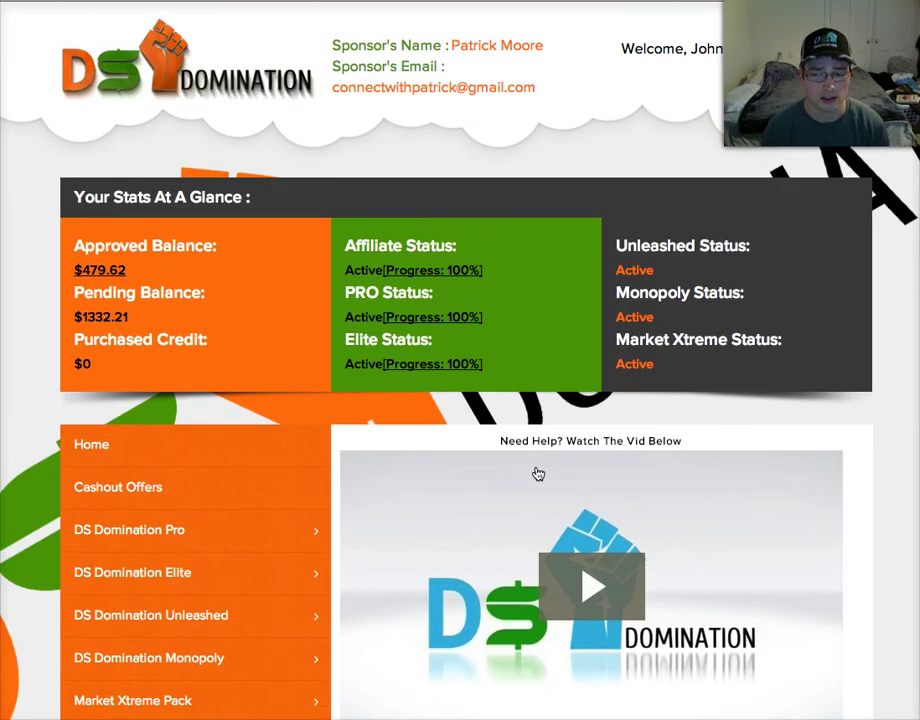